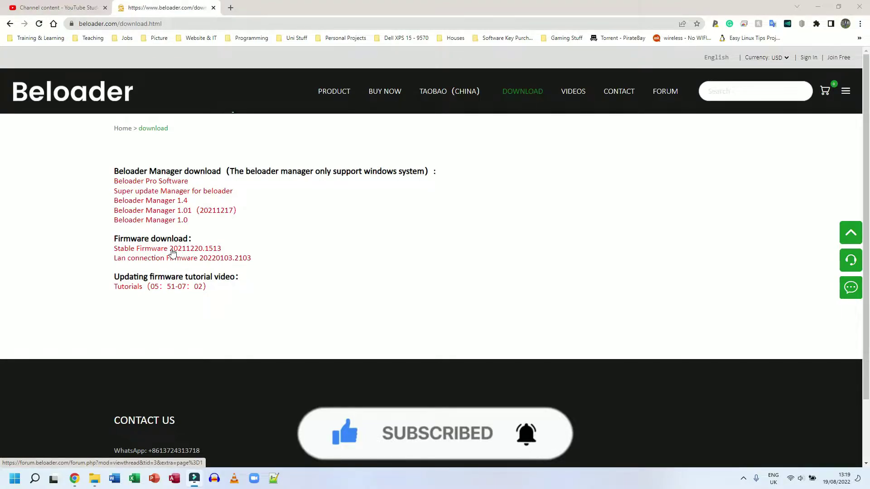
Step: From the Super update Manager thread, download ManagerDriver 1.0.zip via MediaFire and the Super Manager 1.3 zip
{"action": "left_click", "coordinate": [215, 195]}
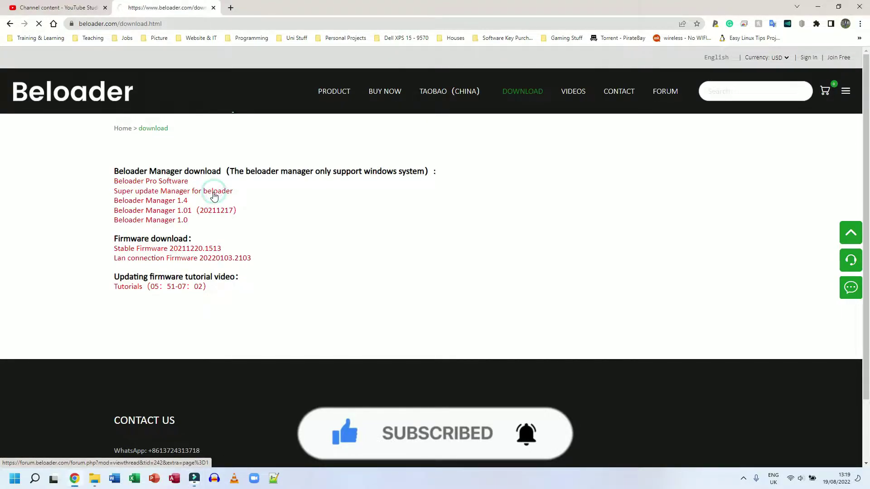
{"action": "scroll", "coordinate": [214, 227], "scroll_direction": "down", "scroll_amount": 2}
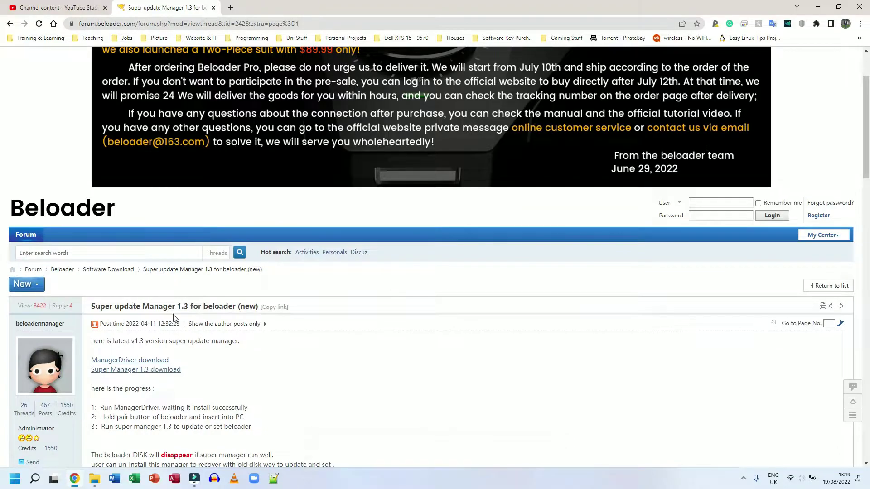
{"action": "left_click", "coordinate": [150, 361]}
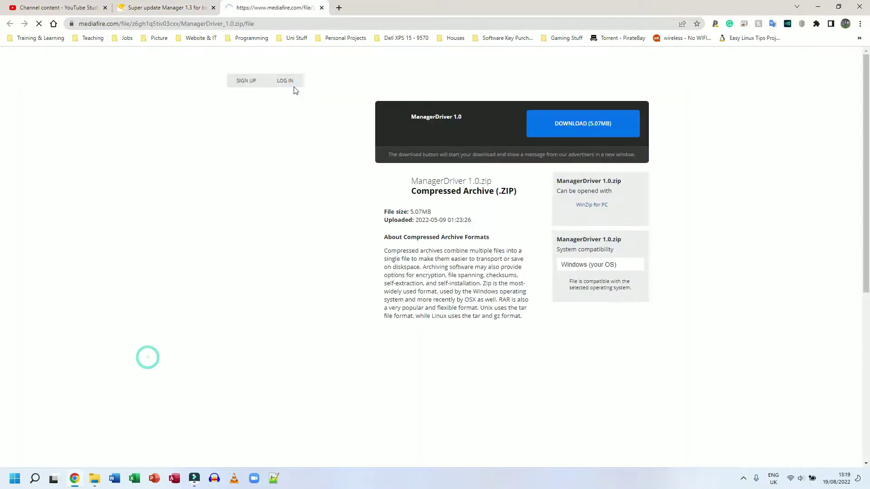
{"action": "left_click", "coordinate": [587, 131]}
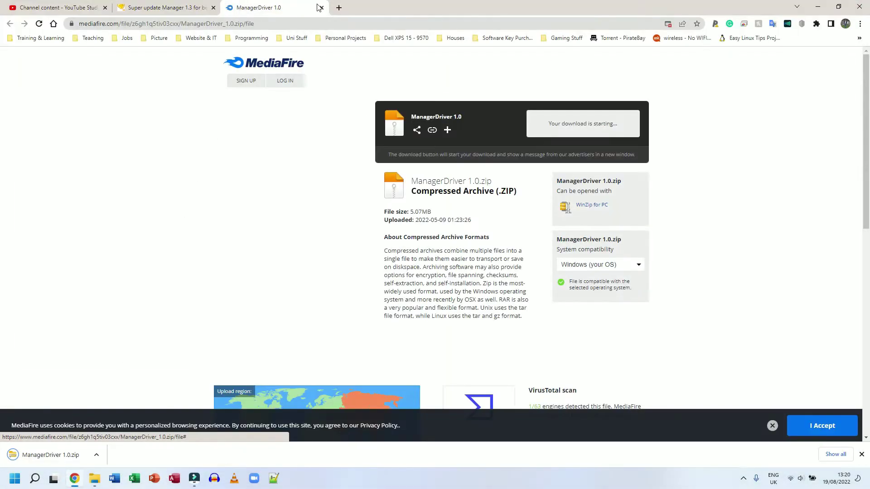
{"action": "left_click", "coordinate": [321, 7]}
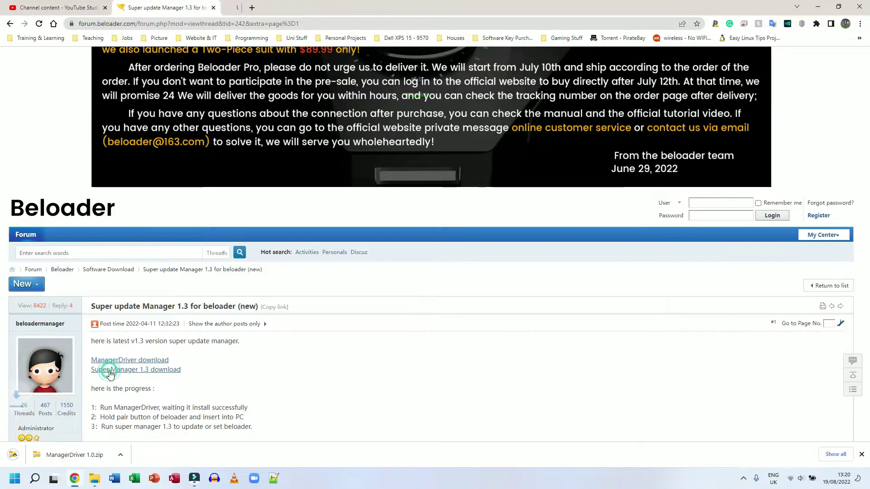
{"action": "left_click", "coordinate": [110, 369]}
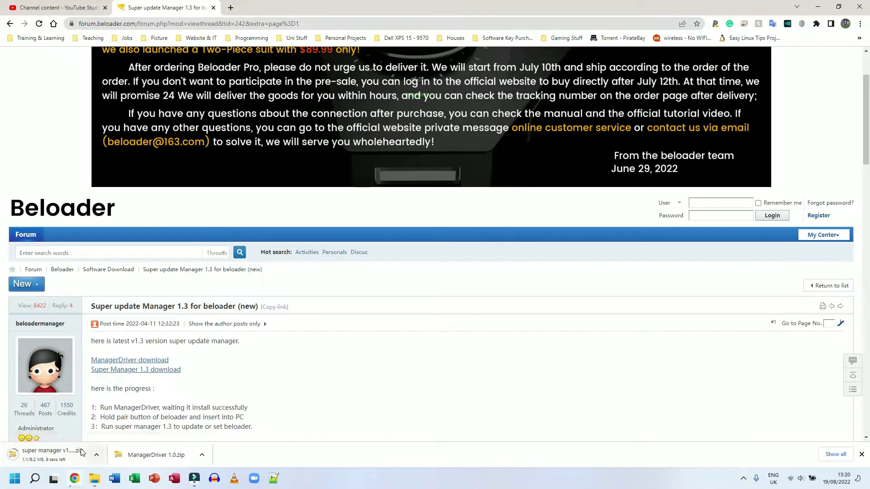
Step: Open the Stable Firmware 20211220.1513 thread and download the Beloader Update zip attachment
{"action": "left_click", "coordinate": [9, 26]}
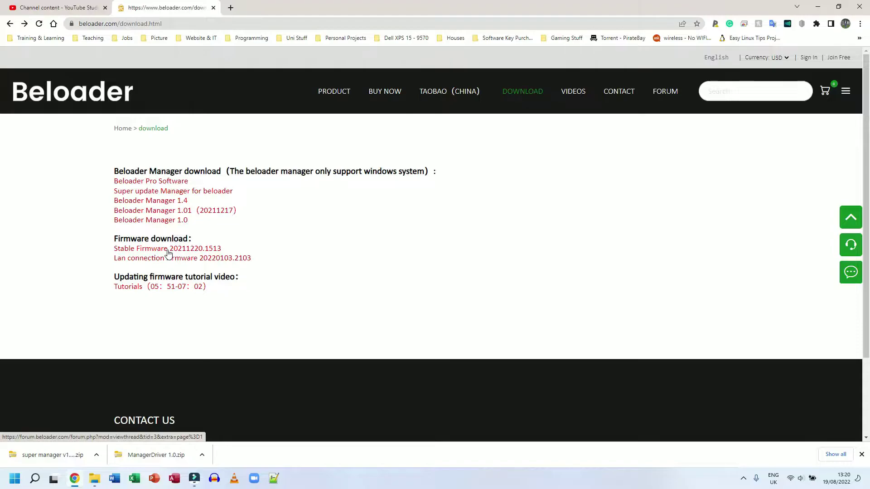
{"action": "left_click", "coordinate": [168, 253]}
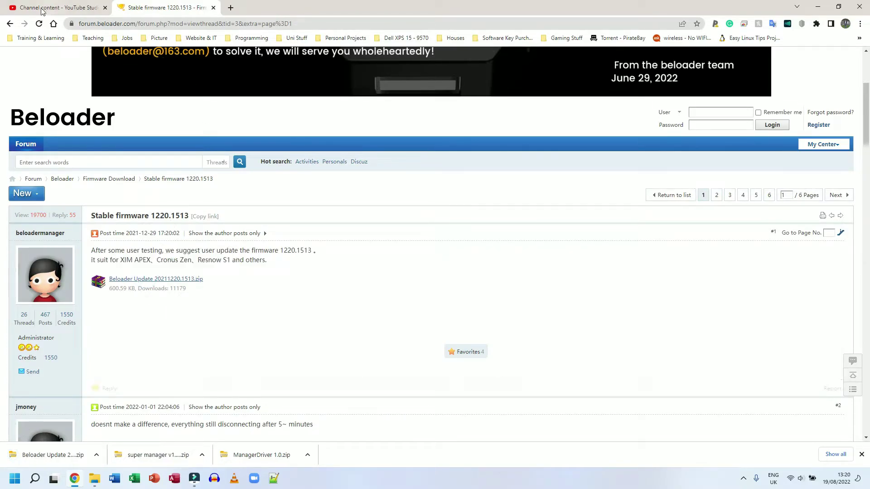
{"action": "left_click", "coordinate": [10, 23]}
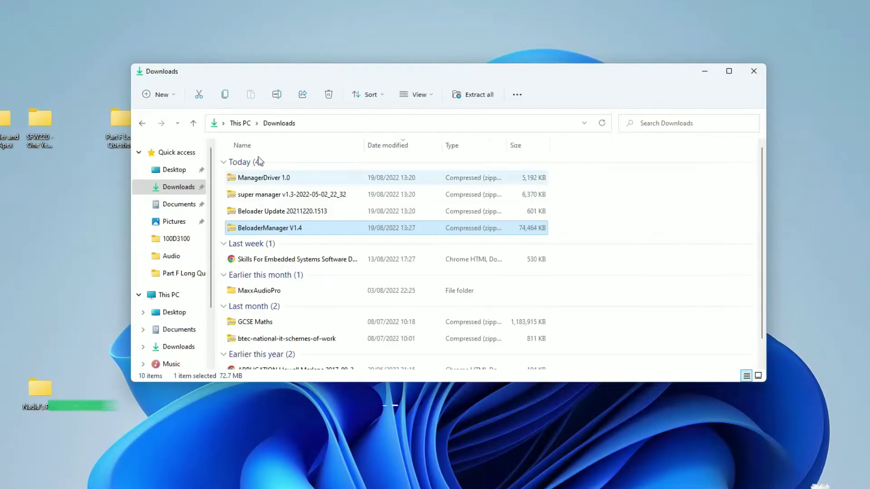
Step: Extract BeloaderManager V1.4.zip with Extract All into a BeloaderManager V1.4 folder in Downloads
{"action": "left_click_drag", "start_coordinate": [223, 181], "coordinate": [254, 238]}
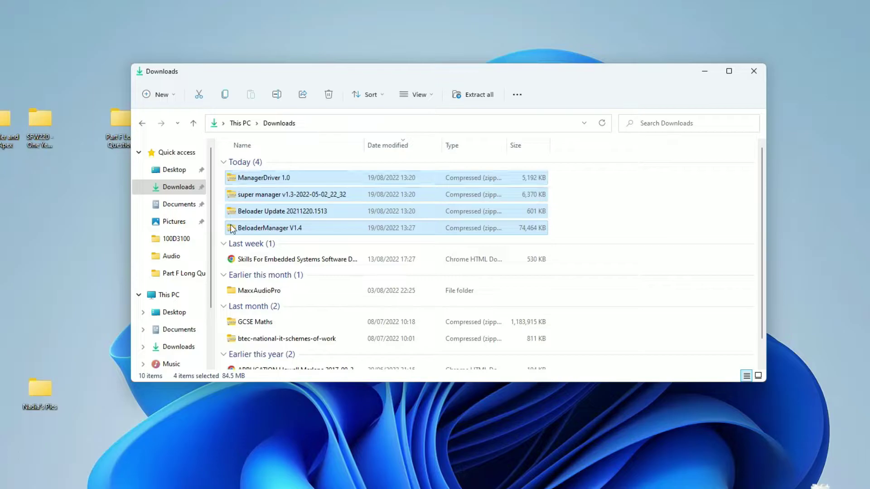
{"action": "left_click", "coordinate": [231, 228]}
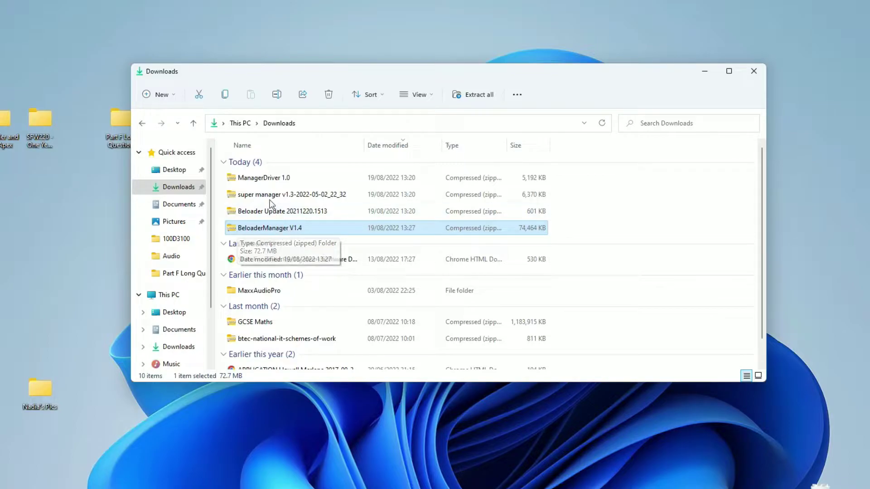
{"action": "right_click", "coordinate": [236, 229]}
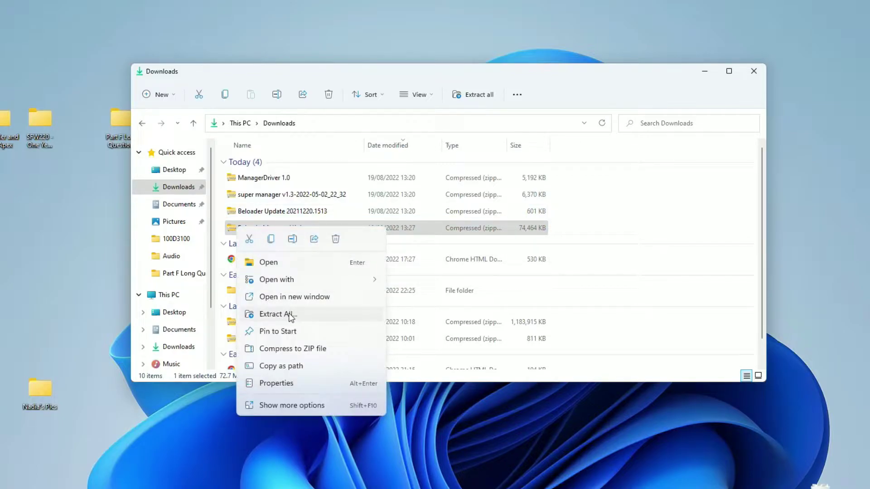
{"action": "left_click", "coordinate": [287, 410]}
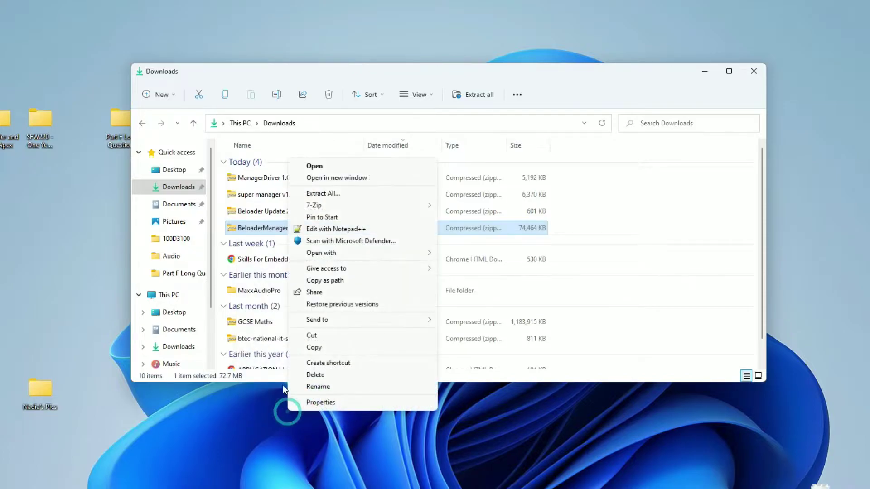
{"action": "left_click", "coordinate": [323, 193]}
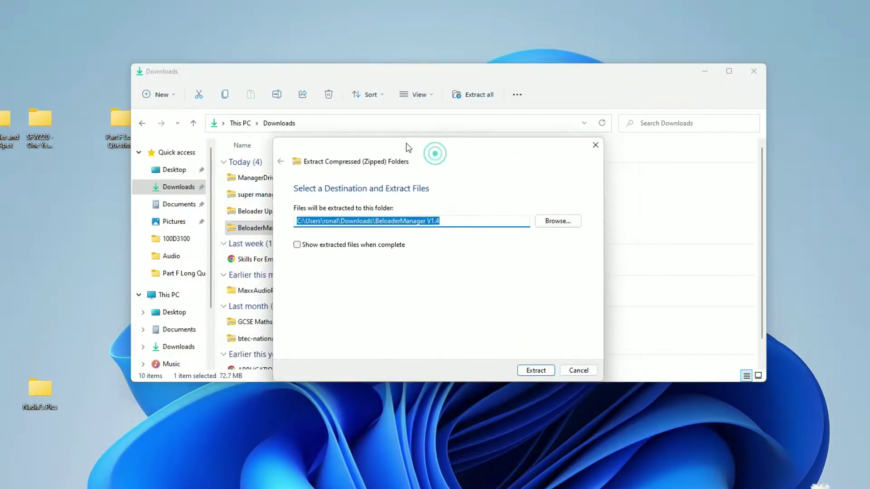
{"action": "left_click", "coordinate": [521, 371]}
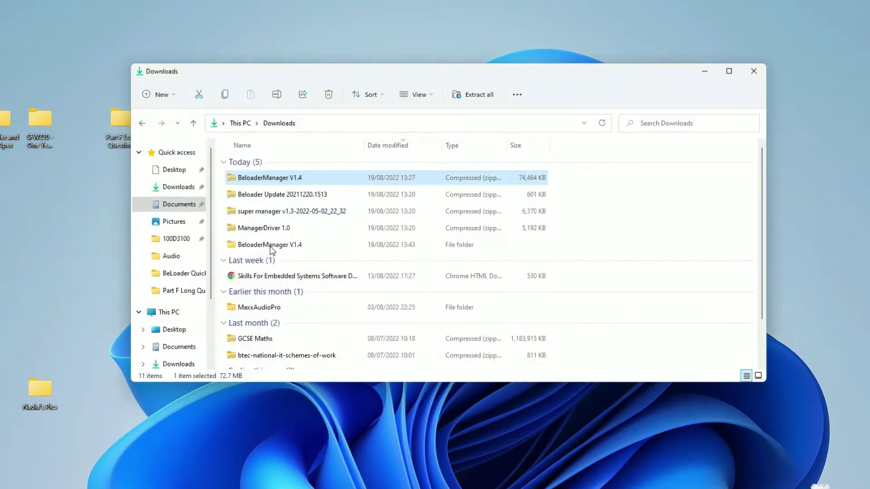
Step: Extract the ManagerDriver 1.0 zip into its own folder in Downloads
{"action": "left_click", "coordinate": [249, 249]}
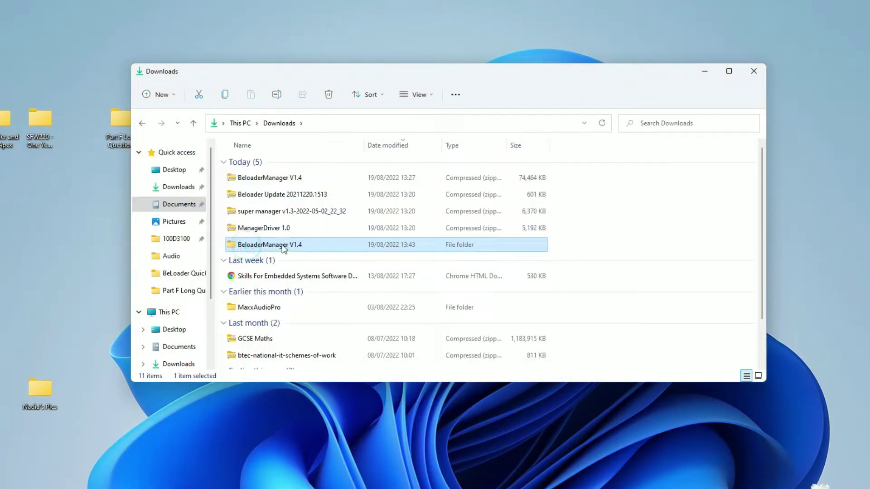
{"action": "left_click", "coordinate": [252, 230]}
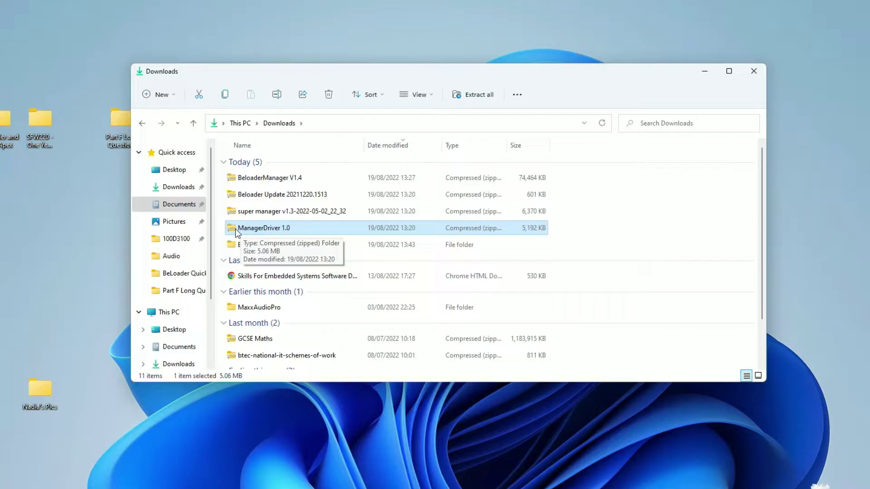
{"action": "right_click", "coordinate": [235, 230]}
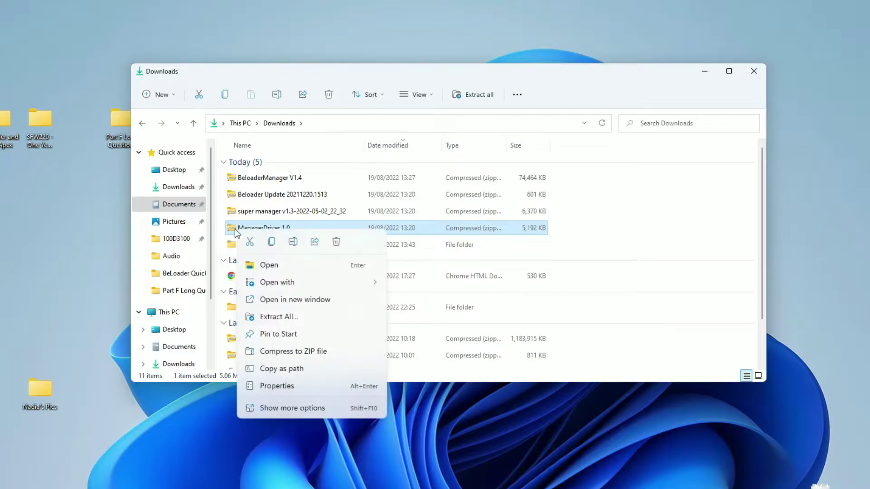
{"action": "left_click", "coordinate": [271, 317]}
{"action": "left_click", "coordinate": [540, 379]}
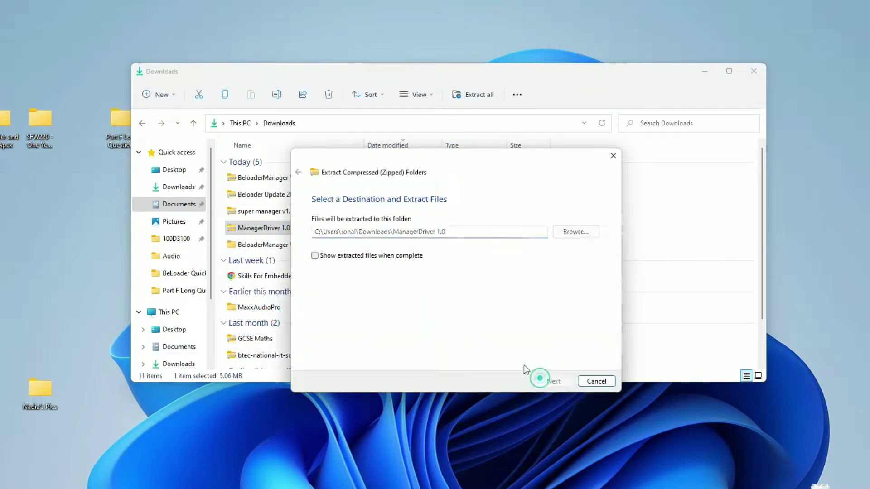
Step: Extract the super manager v1.3 zip into a matching folder in Downloads
{"action": "left_click", "coordinate": [233, 213]}
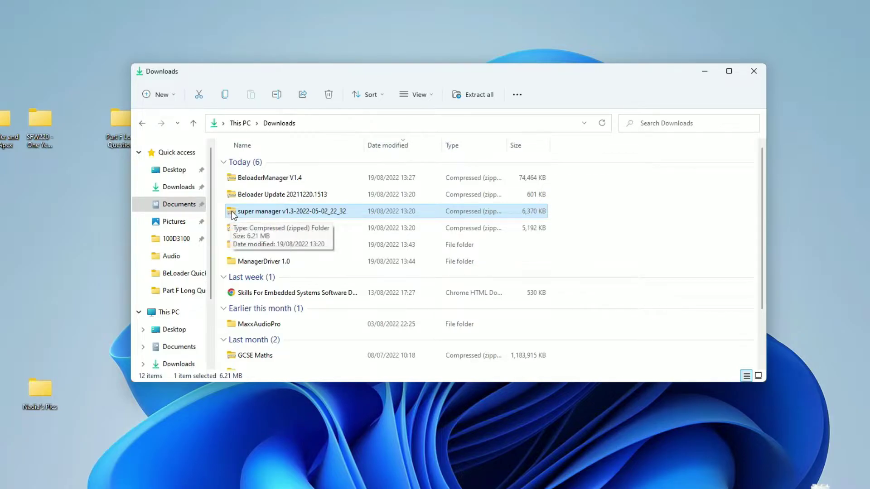
{"action": "right_click", "coordinate": [232, 211]}
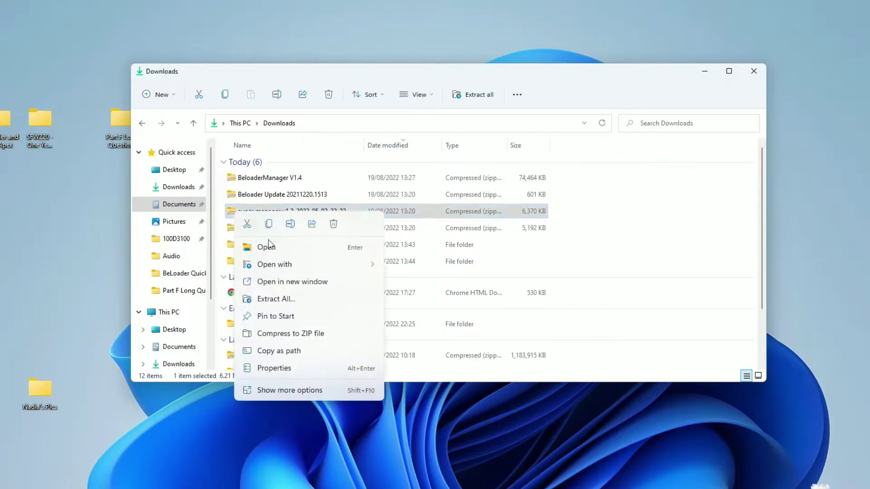
{"action": "left_click", "coordinate": [275, 299]}
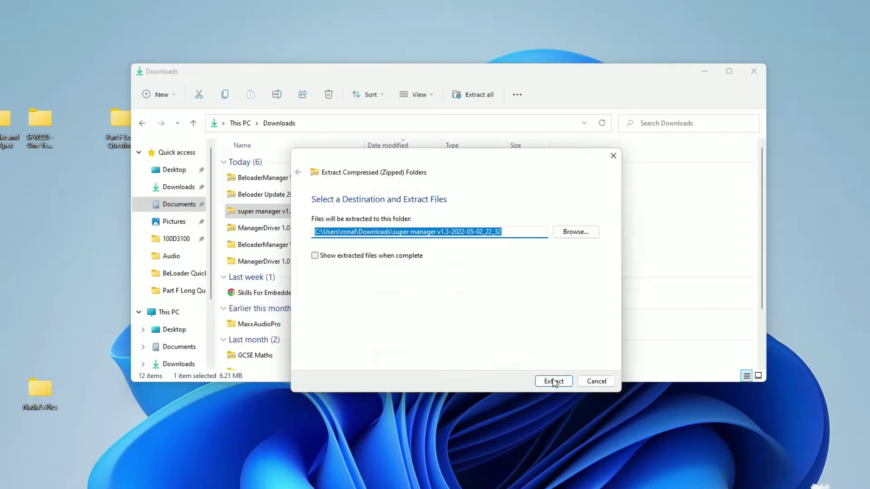
{"action": "left_click", "coordinate": [554, 382]}
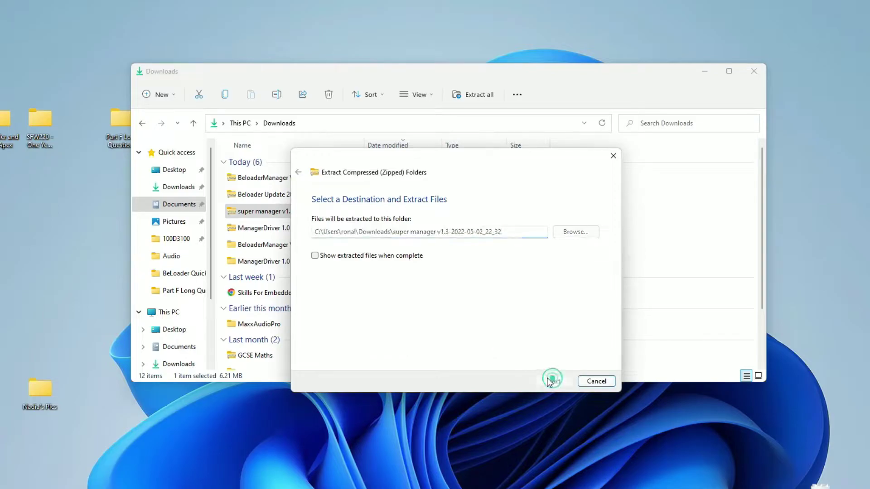
{"action": "left_click", "coordinate": [255, 198]}
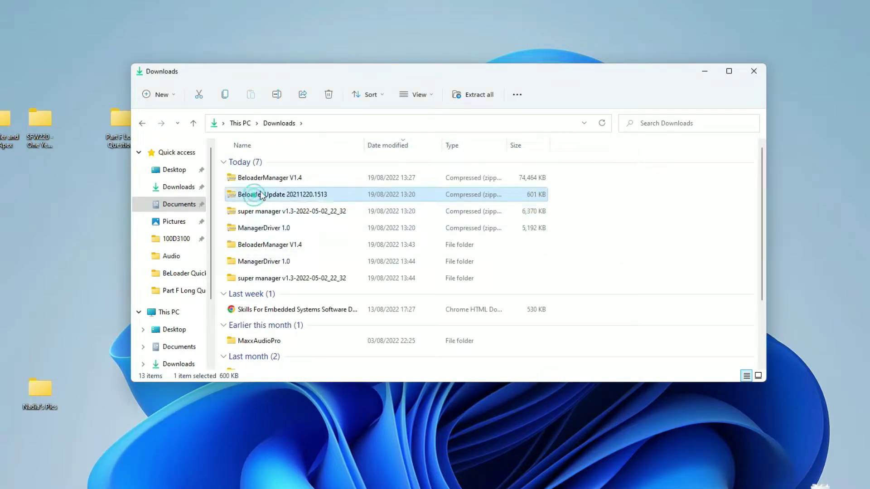
Step: Extract the Beloader Update 20211220.1513 zip into its suggested folder in Downloads
{"action": "right_click", "coordinate": [232, 194]}
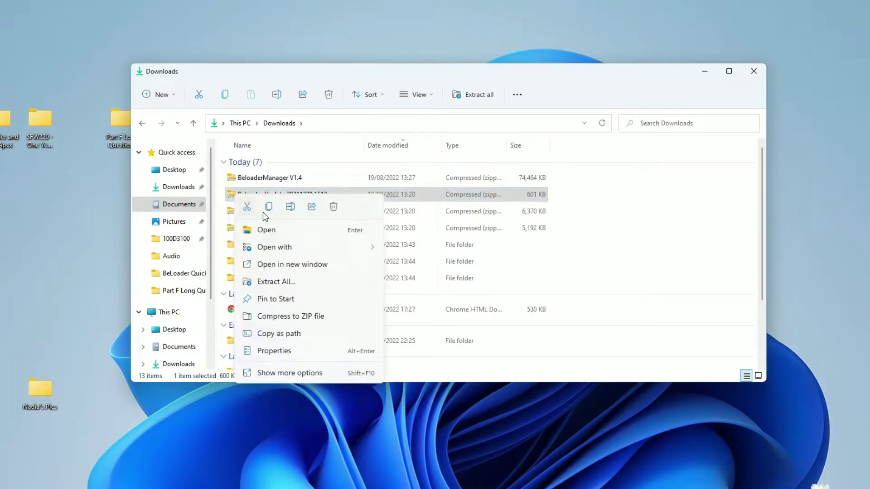
{"action": "left_click", "coordinate": [289, 281]}
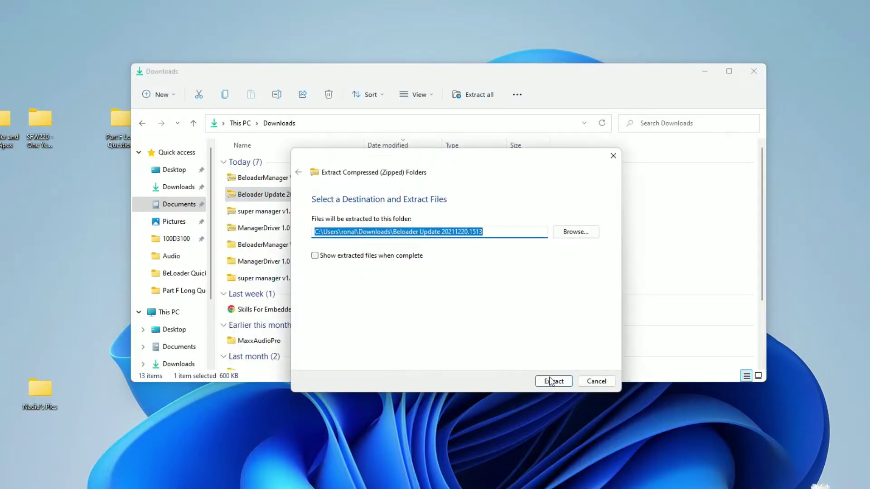
{"action": "left_click", "coordinate": [550, 380]}
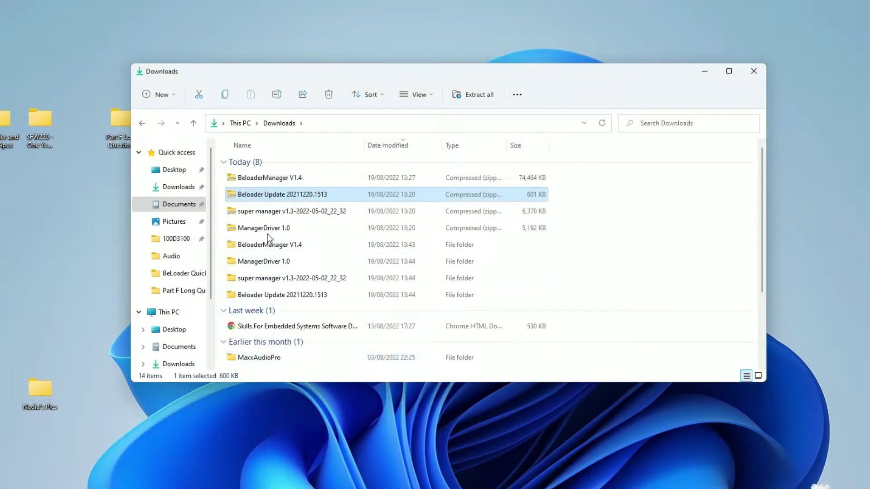
{"action": "left_click", "coordinate": [235, 213]}
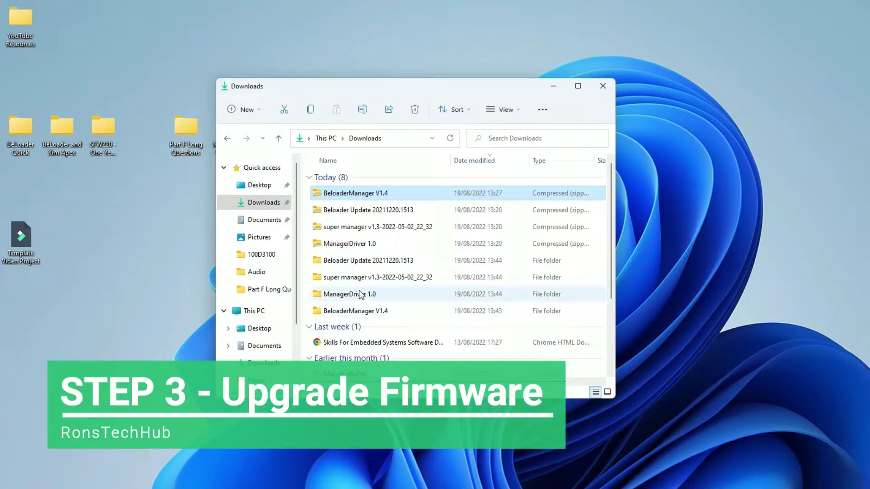
Step: Open the extracted super manager v1.3 folder to check its contents, then return to Downloads
{"action": "left_click", "coordinate": [327, 278]}
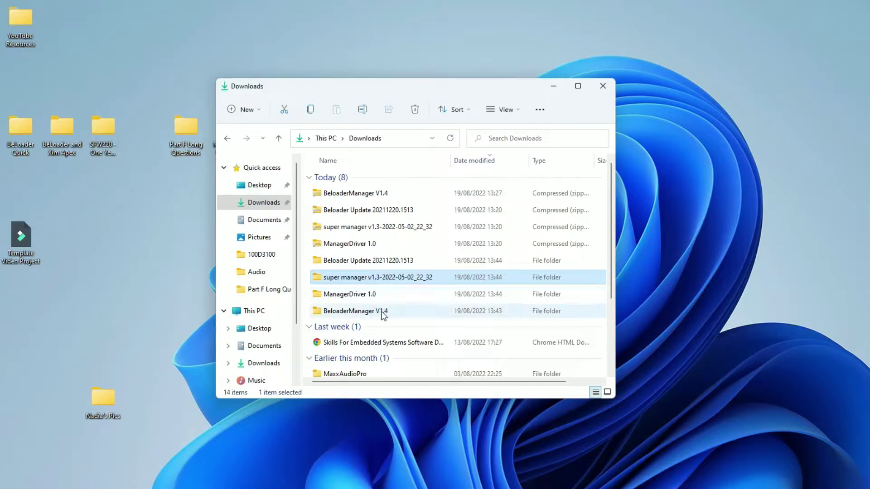
{"action": "mouse_move", "coordinate": [411, 314]}
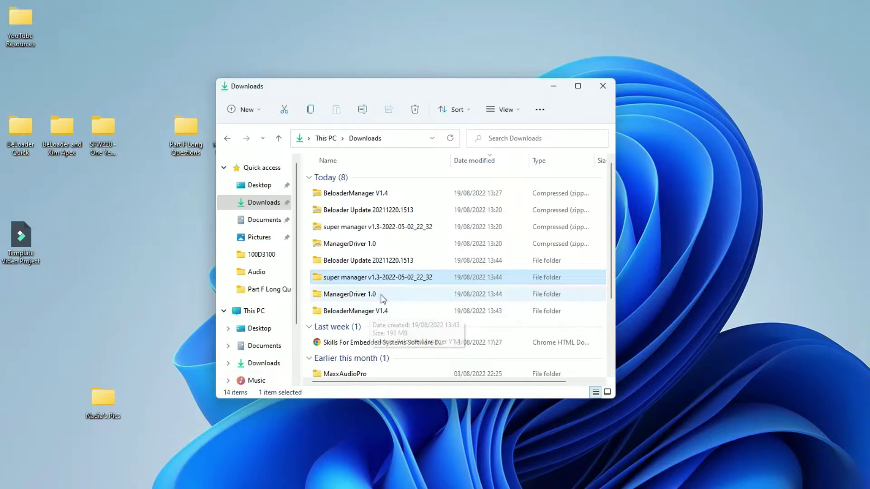
{"action": "mouse_move", "coordinate": [366, 297]}
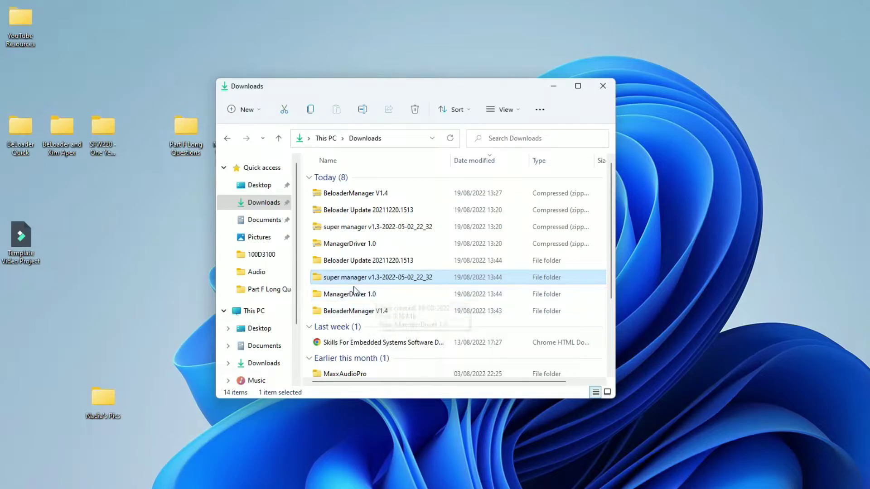
{"action": "double_click", "coordinate": [317, 281]}
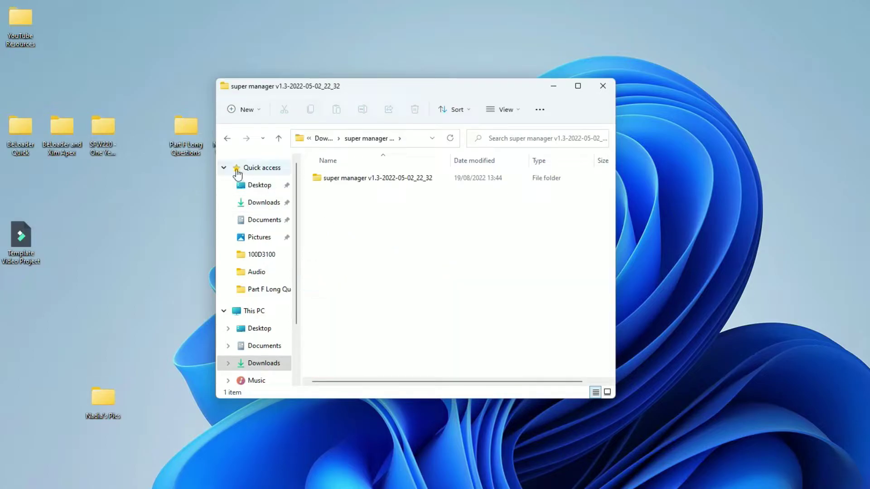
{"action": "left_click", "coordinate": [226, 139]}
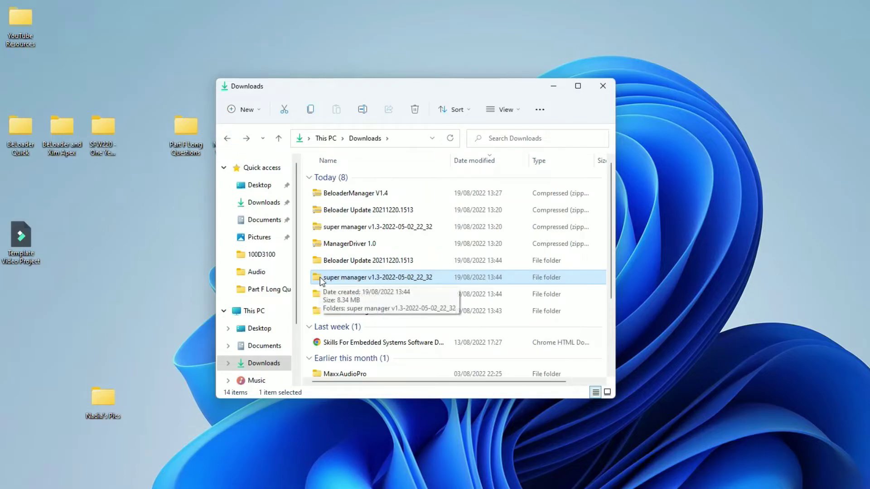
Step: Move the four zip files to the desktop and open the inner super manager folder
{"action": "left_click", "coordinate": [320, 192]}
{"action": "left_click", "coordinate": [325, 243], "text": "shift"}
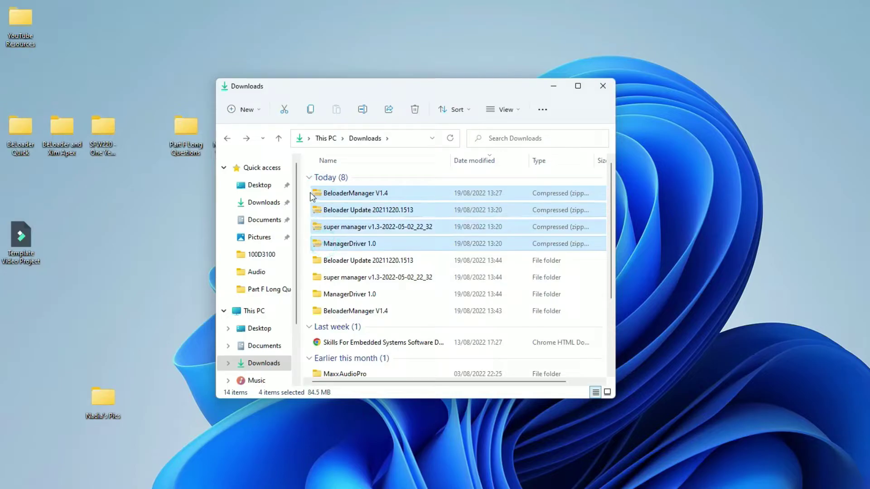
{"action": "left_click", "coordinate": [830, 150]}
{"action": "key", "text": "ctrl+v"}
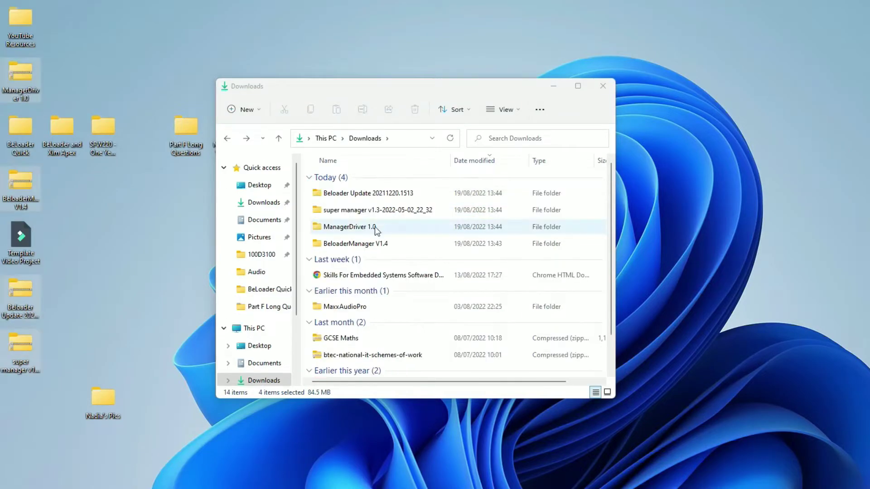
{"action": "double_click", "coordinate": [320, 211]}
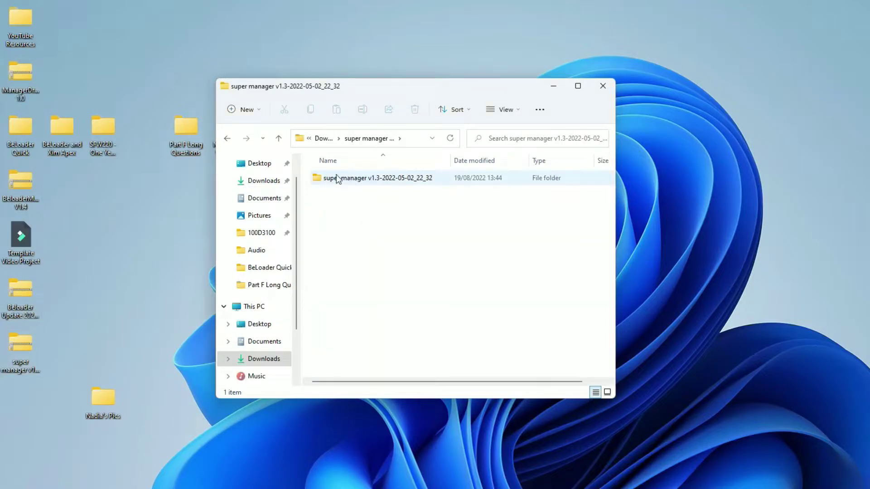
{"action": "double_click", "coordinate": [319, 178]}
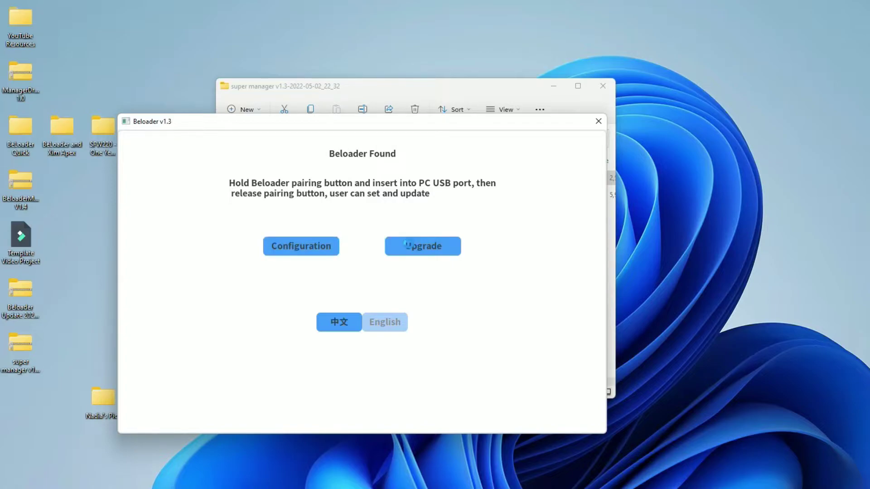
Step: On the upgrade page, pick update.bin from the Beloader Update 20211220.1513 folder as firmware
{"action": "left_click_drag", "start_coordinate": [290, 120], "coordinate": [308, 114]}
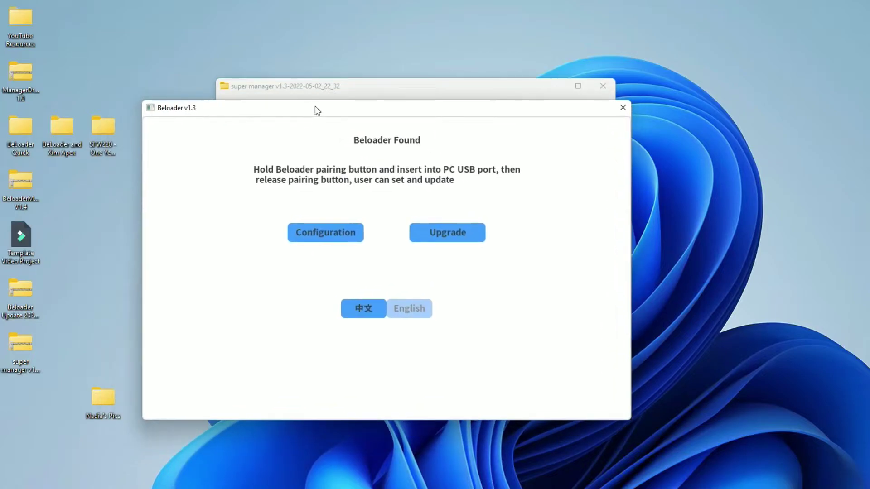
{"action": "left_click", "coordinate": [451, 232]}
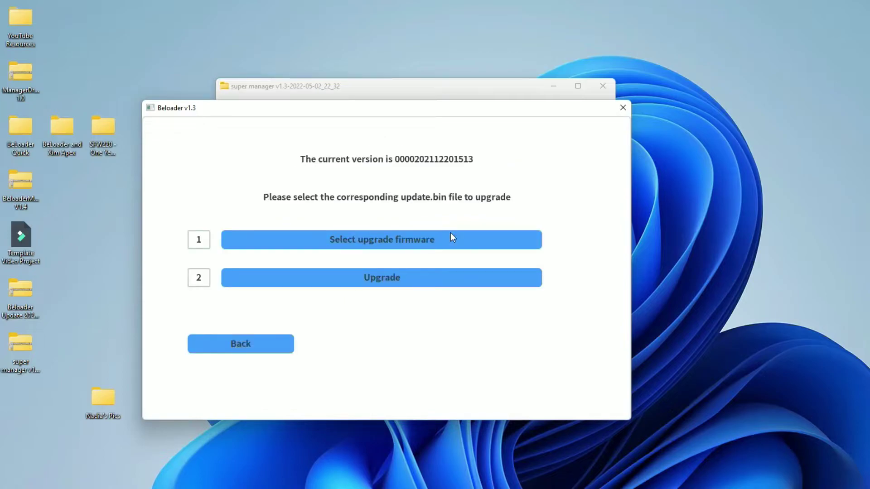
{"action": "left_click", "coordinate": [387, 241]}
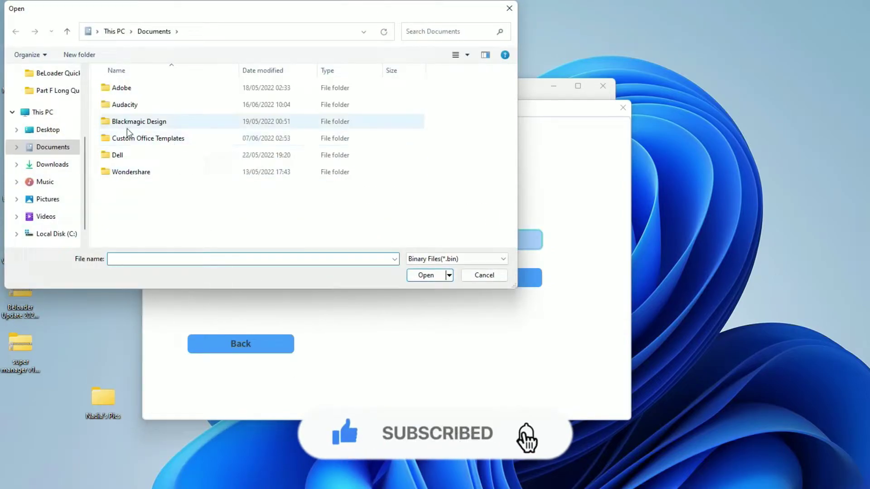
{"action": "left_click", "coordinate": [43, 166]}
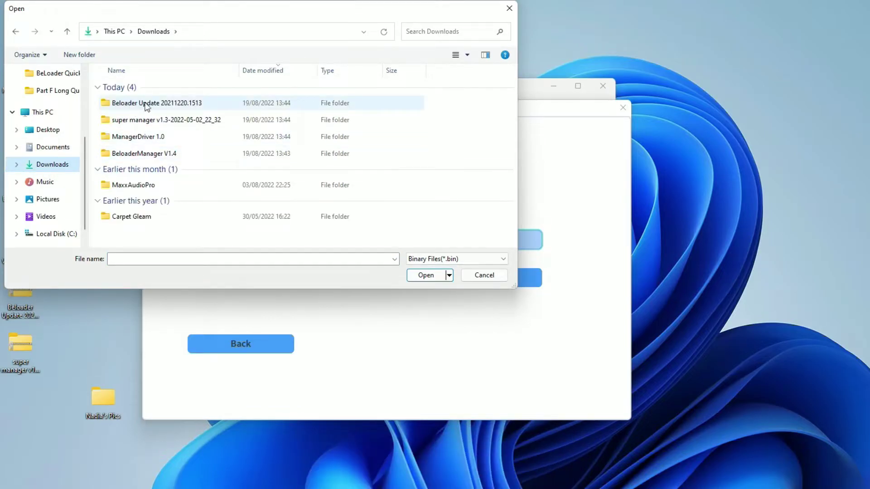
{"action": "double_click", "coordinate": [111, 103]}
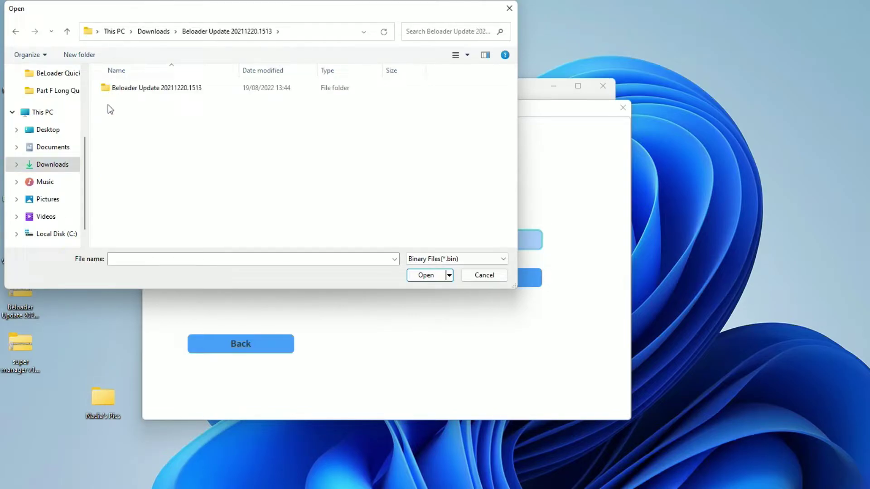
{"action": "left_click_drag", "start_coordinate": [217, 9], "coordinate": [426, 184]}
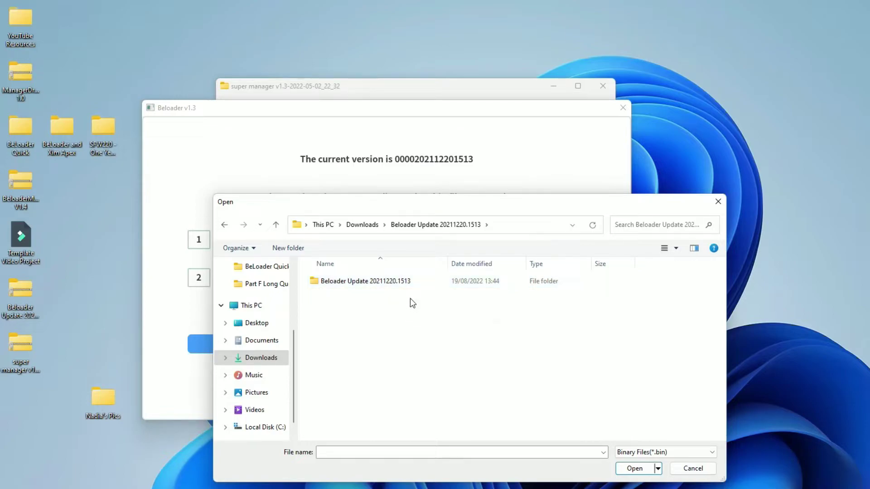
{"action": "left_click", "coordinate": [318, 281]}
{"action": "double_click", "coordinate": [318, 282]}
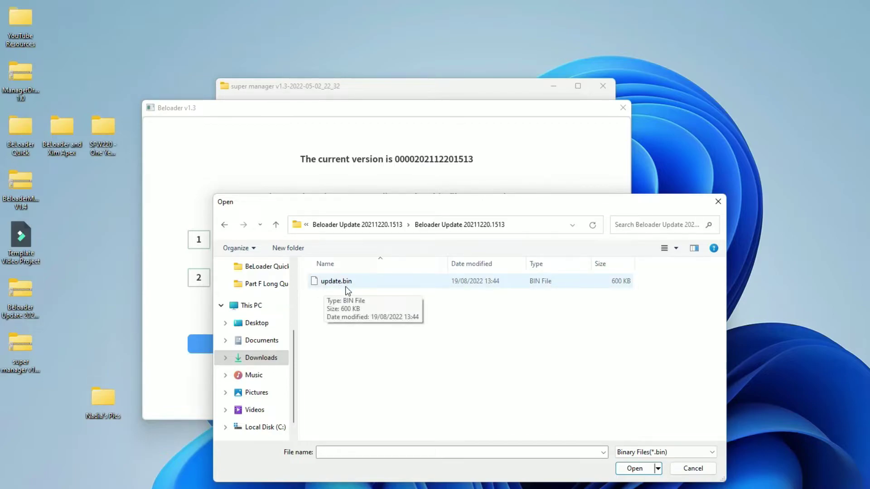
{"action": "left_click", "coordinate": [321, 285]}
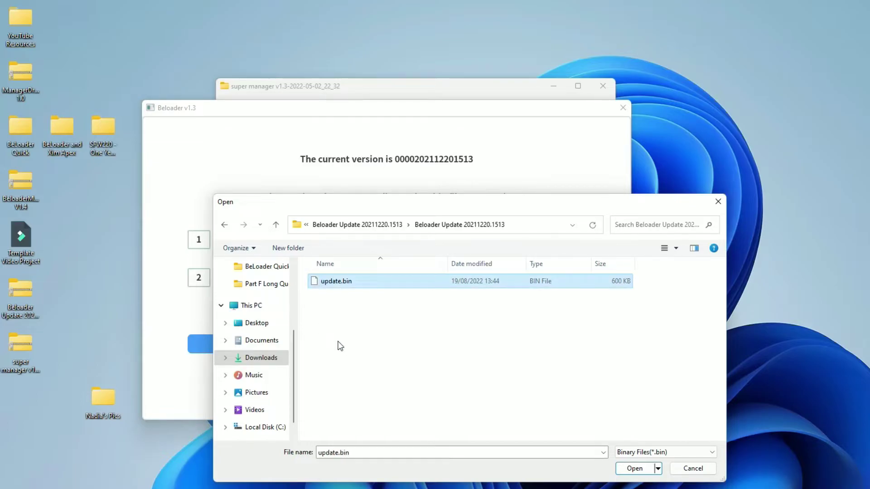
{"action": "left_click", "coordinate": [634, 469]}
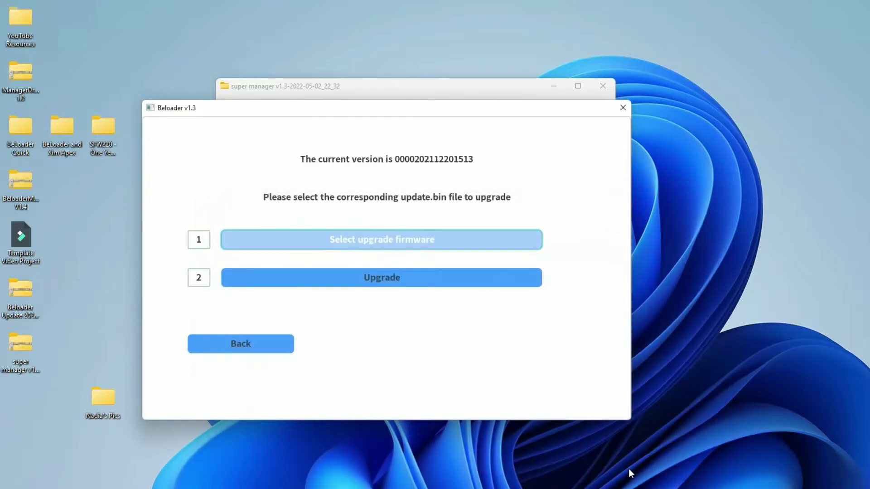
Step: Flash update.bin to the Beloader and dismiss the Upgrade success message
{"action": "left_click", "coordinate": [364, 280]}
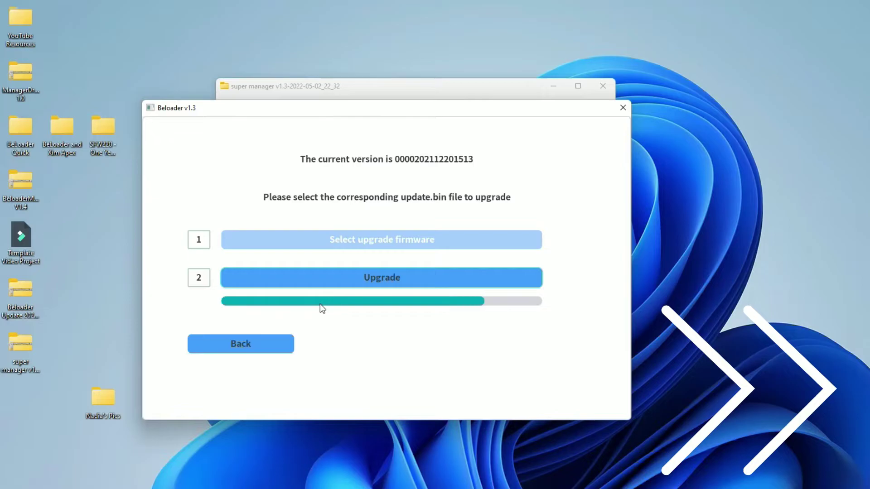
{"action": "key", "text": "Return"}
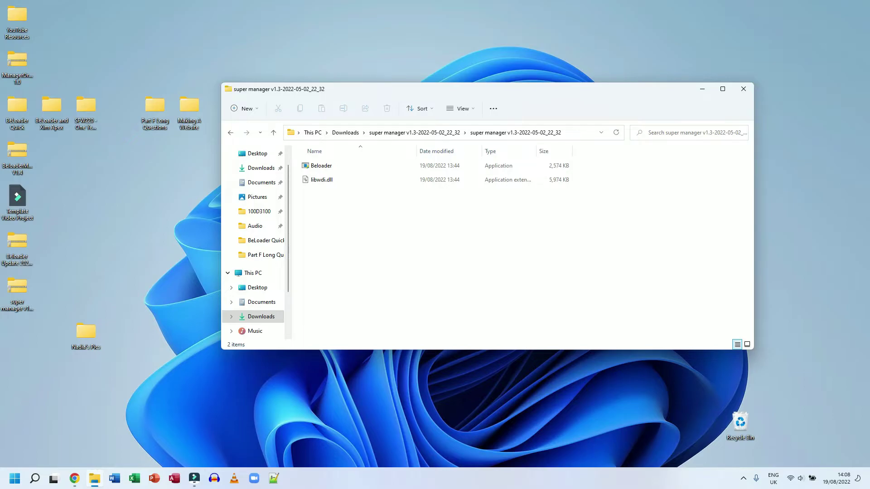
Step: Relaunch Beloader from the super manager folder and move its window toward the screen centre
{"action": "double_click", "coordinate": [306, 168]}
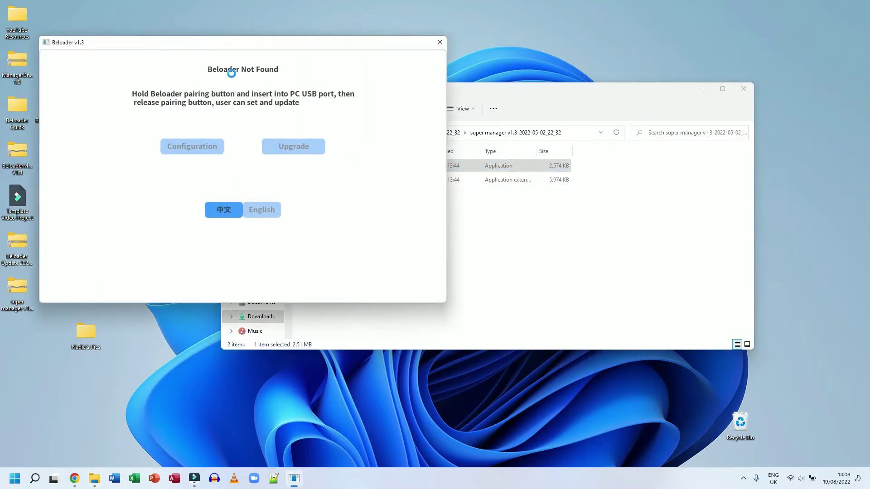
{"action": "left_click_drag", "start_coordinate": [222, 46], "coordinate": [346, 59]}
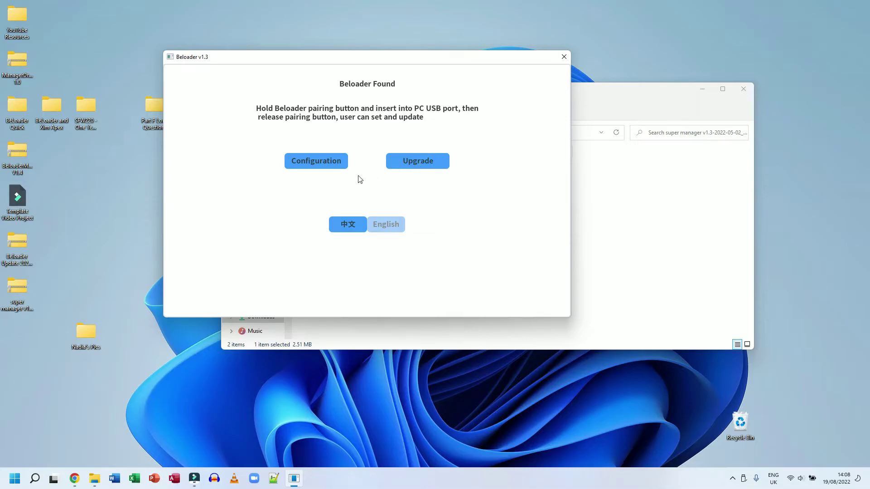
Step: Open the Configuration page and start the PSN account sign-in
{"action": "left_click", "coordinate": [314, 160]}
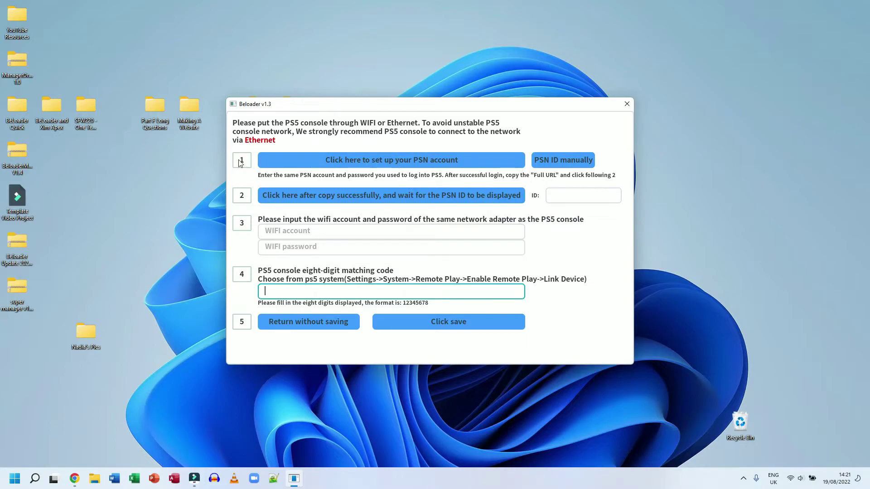
{"action": "left_click", "coordinate": [427, 159]}
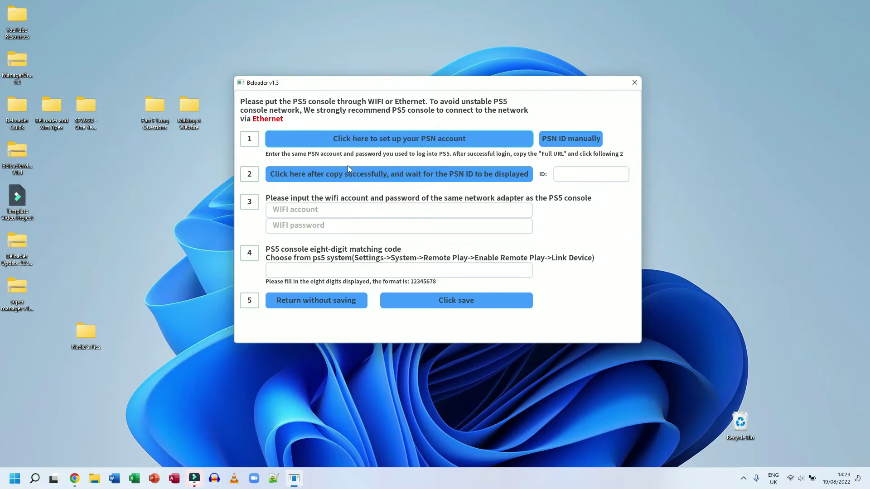
Step: Load the PSN ID into Beloader and start entering WiFi network VM0856475
{"action": "left_click", "coordinate": [376, 174]}
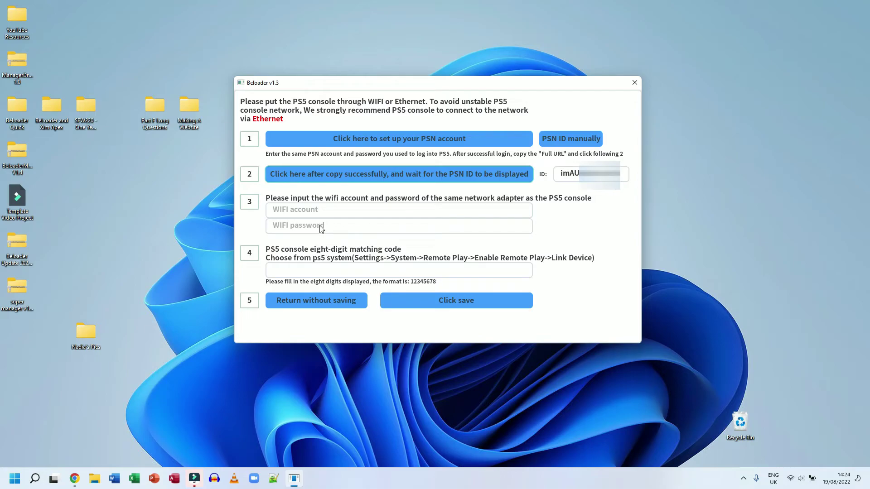
{"action": "left_click", "coordinate": [325, 212]}
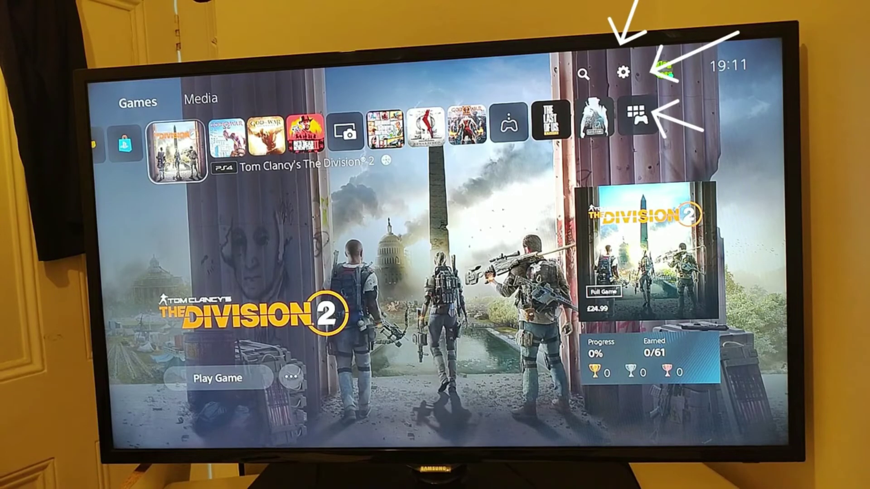
Step: On the PS5, go to Settings > System > Remote Play and open Link Device to show the pairing code
{"action": "key", "text": "Up"}
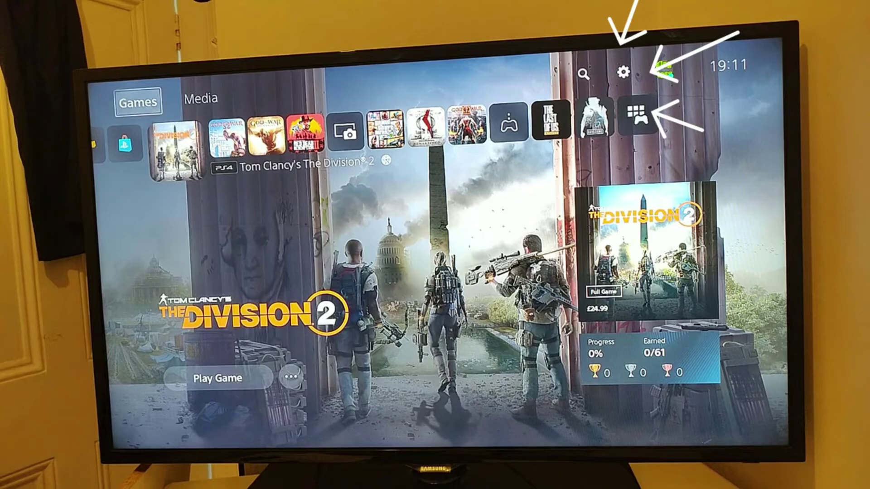
{"action": "key", "text": "Right"}
{"action": "key", "text": "Right"}
{"action": "key", "text": "Right"}
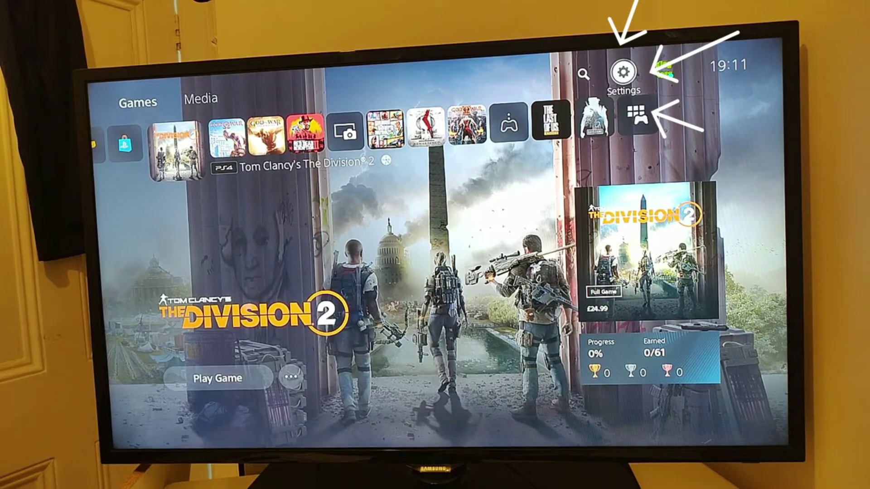
{"action": "key", "text": "Return"}
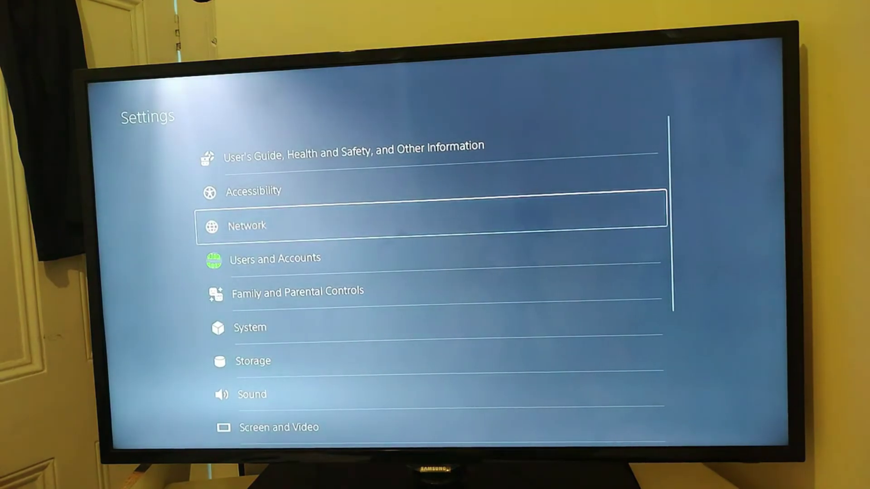
{"action": "key", "text": "Down"}
{"action": "key", "text": "Down"}
{"action": "key", "text": "Down"}
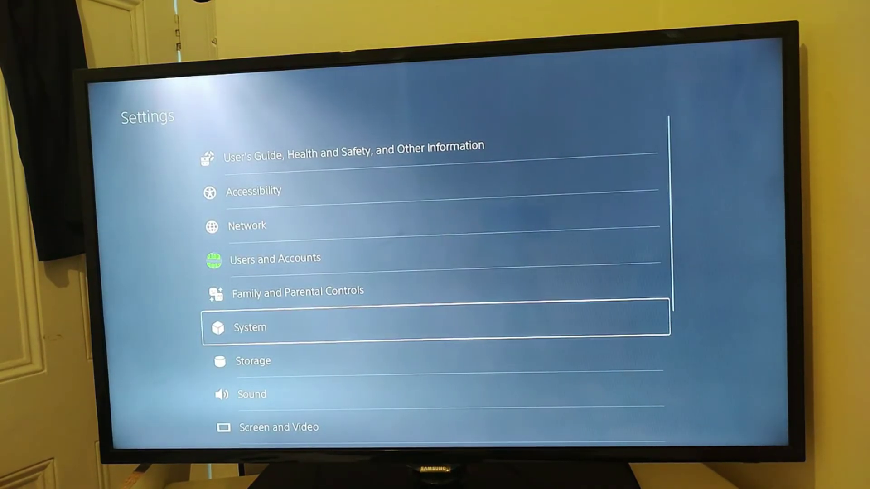
{"action": "key", "text": "Return"}
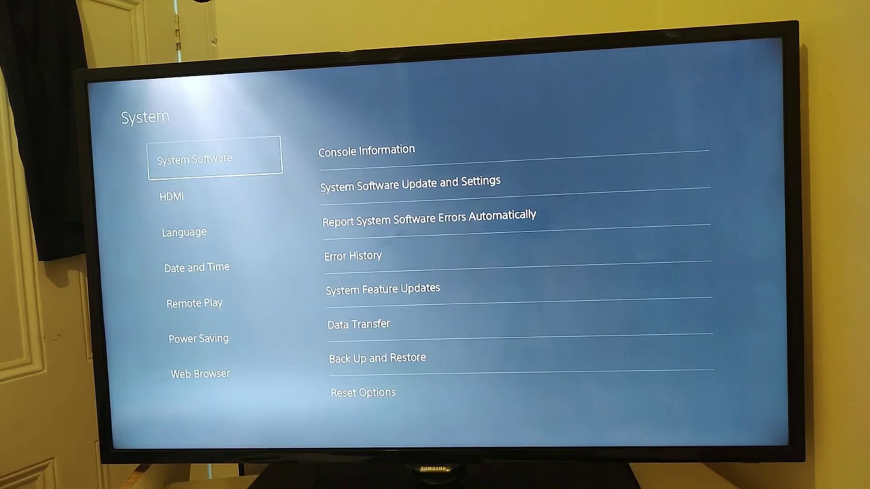
{"action": "key", "text": "Down"}
{"action": "key", "text": "Down"}
{"action": "key", "text": "Down"}
{"action": "key", "text": "Down"}
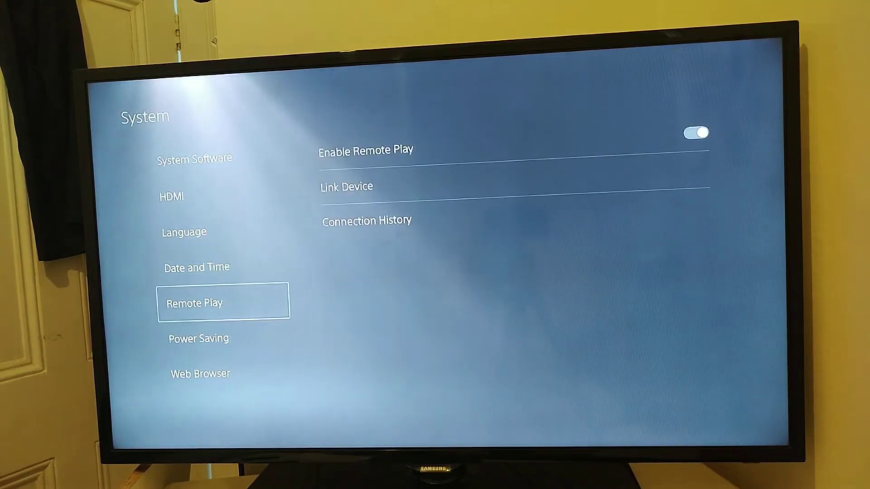
{"action": "key", "text": "Right"}
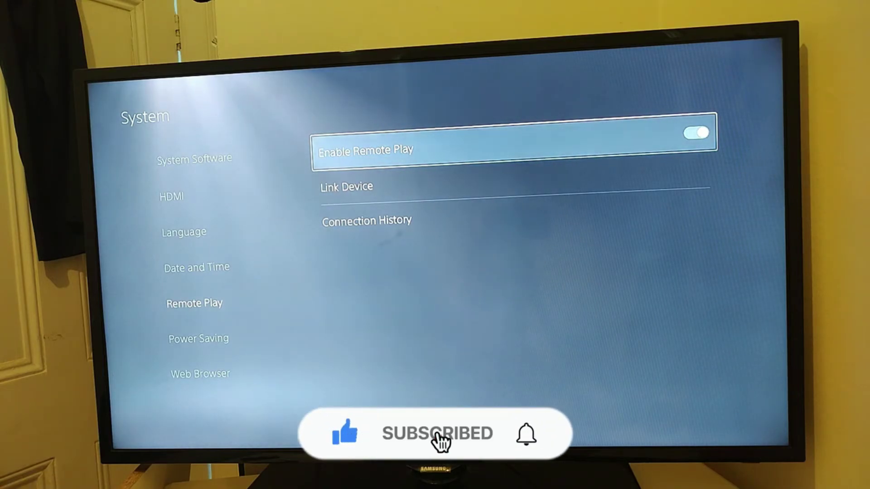
{"action": "key", "text": "Down"}
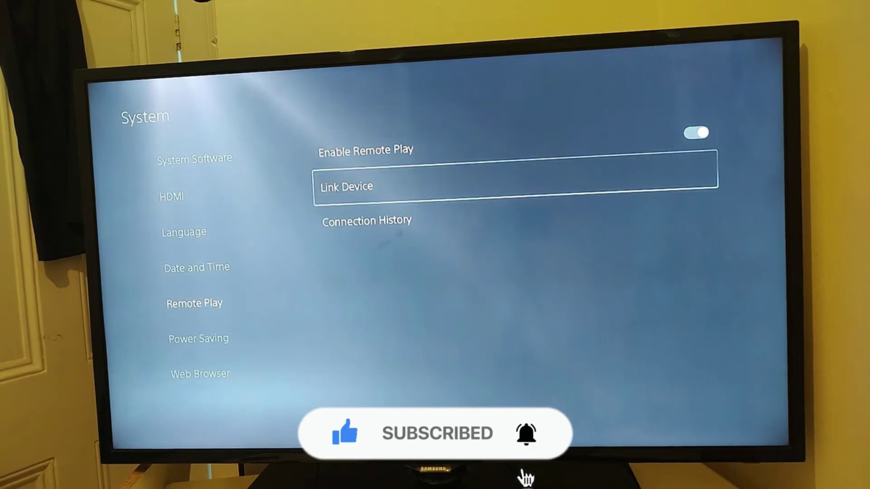
{"action": "key", "text": "Up"}
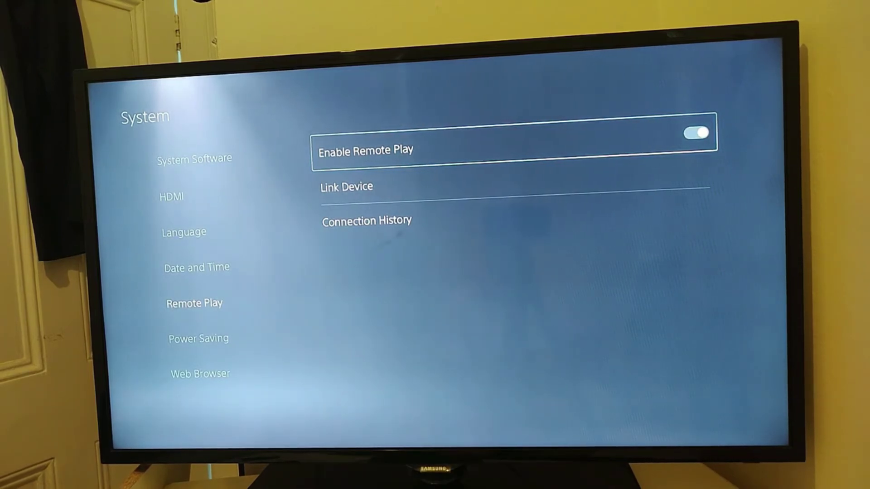
{"action": "key", "text": "Down"}
{"action": "key", "text": "Return"}
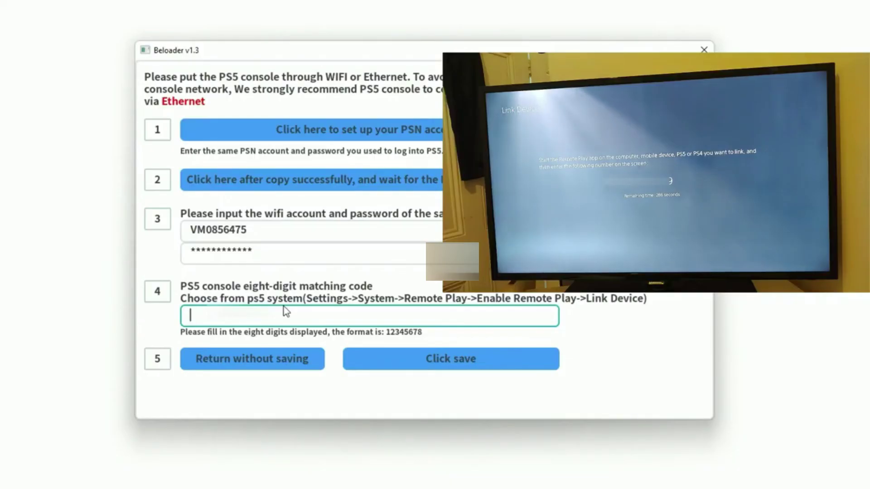
Step: Enter the PS5 link code into field 4 and save the Beloader configuration
{"action": "type", "text": "104"}
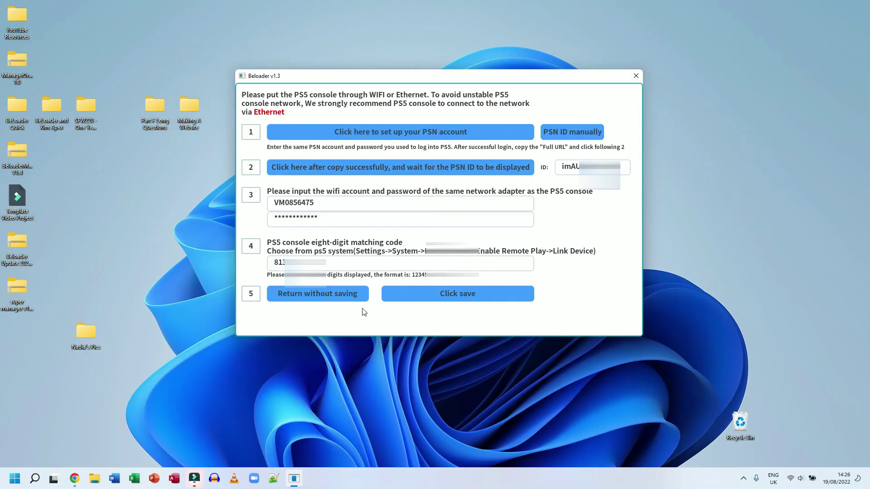
{"action": "left_click", "coordinate": [451, 298]}
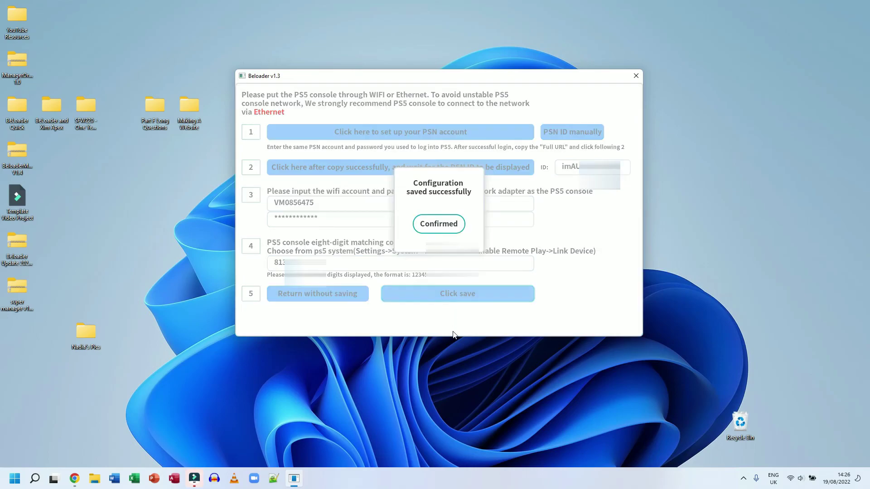